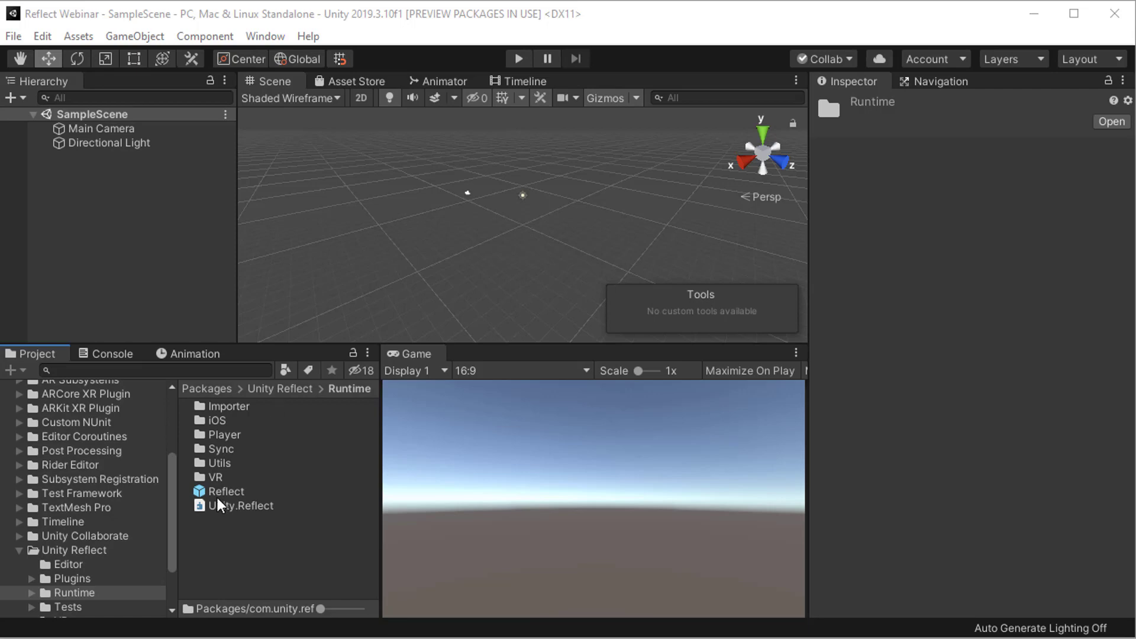
Open the Reflect projects window and reposition it over the scene
left_click(263, 35)
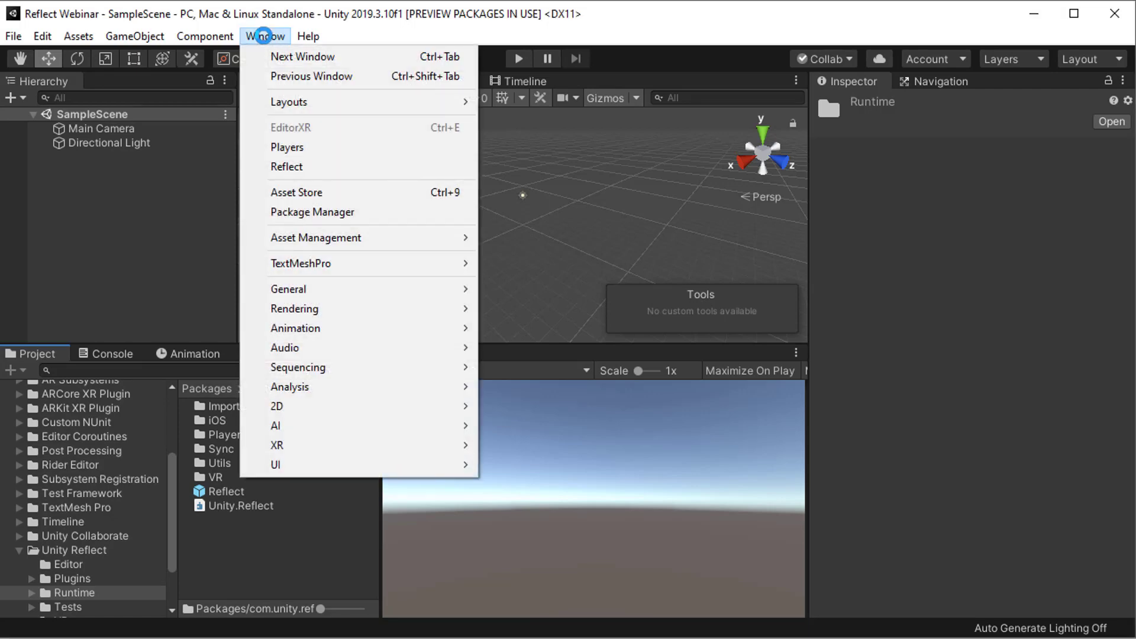
left_click(295, 165)
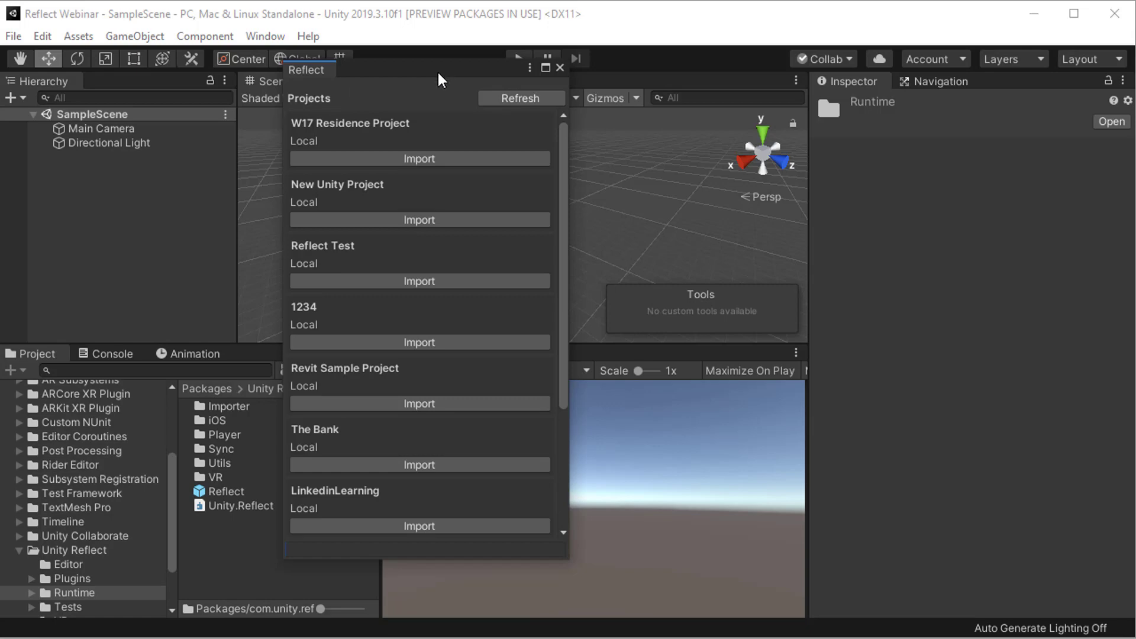
left_click_drag(438, 71, 415, 103)
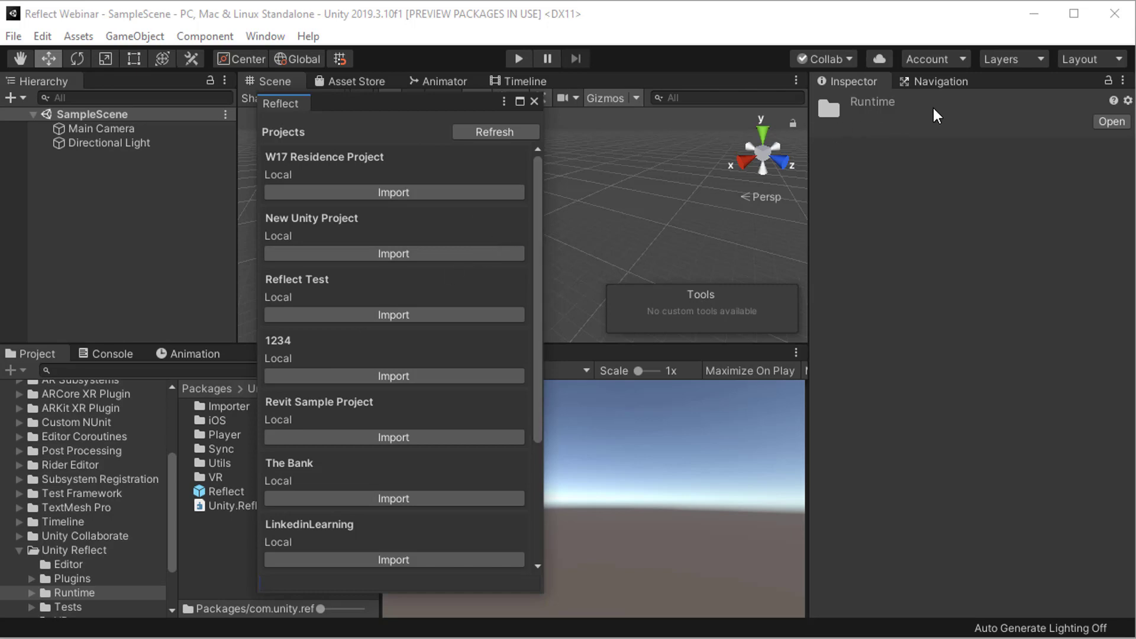
Check which account the editor is signed in with, and return to the Reflect projects window
left_click(953, 58)
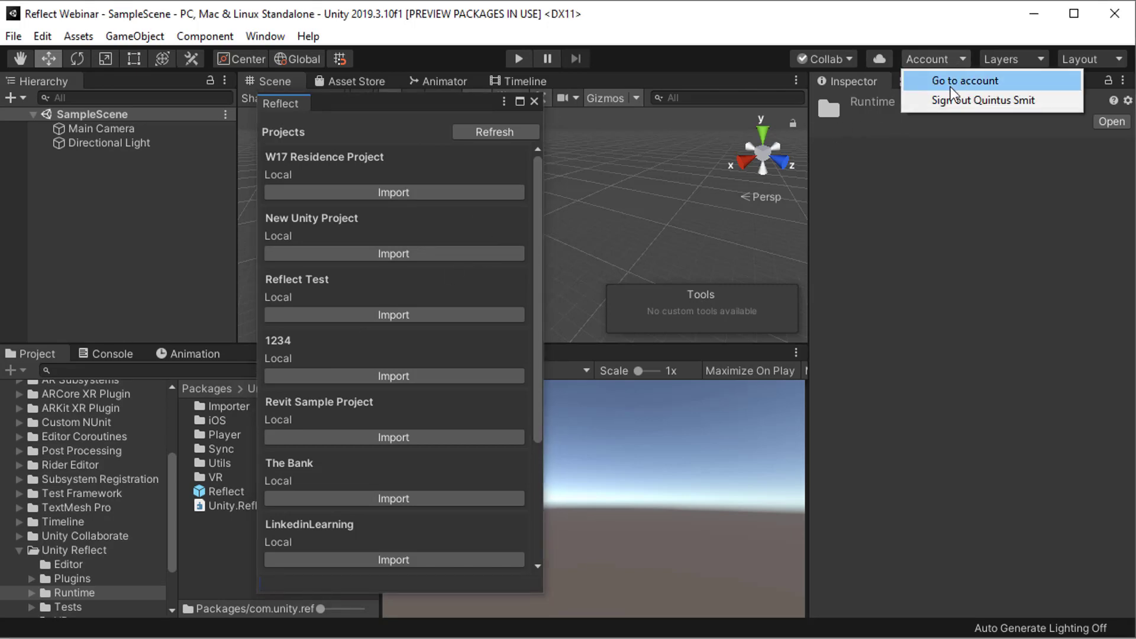
left_click(746, 22)
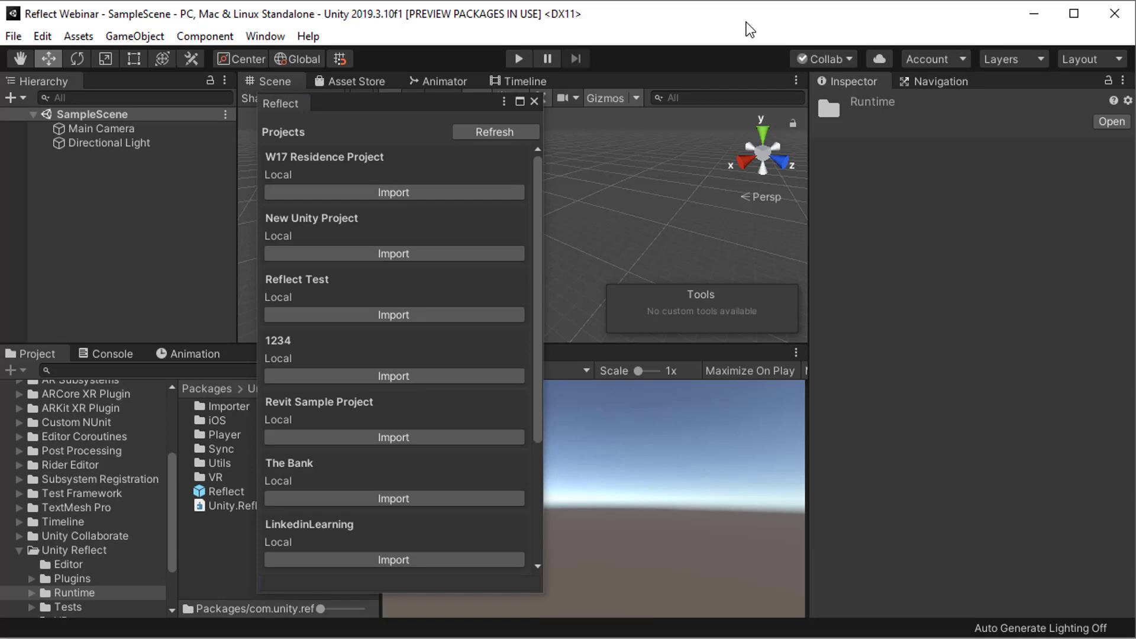
left_click(539, 181)
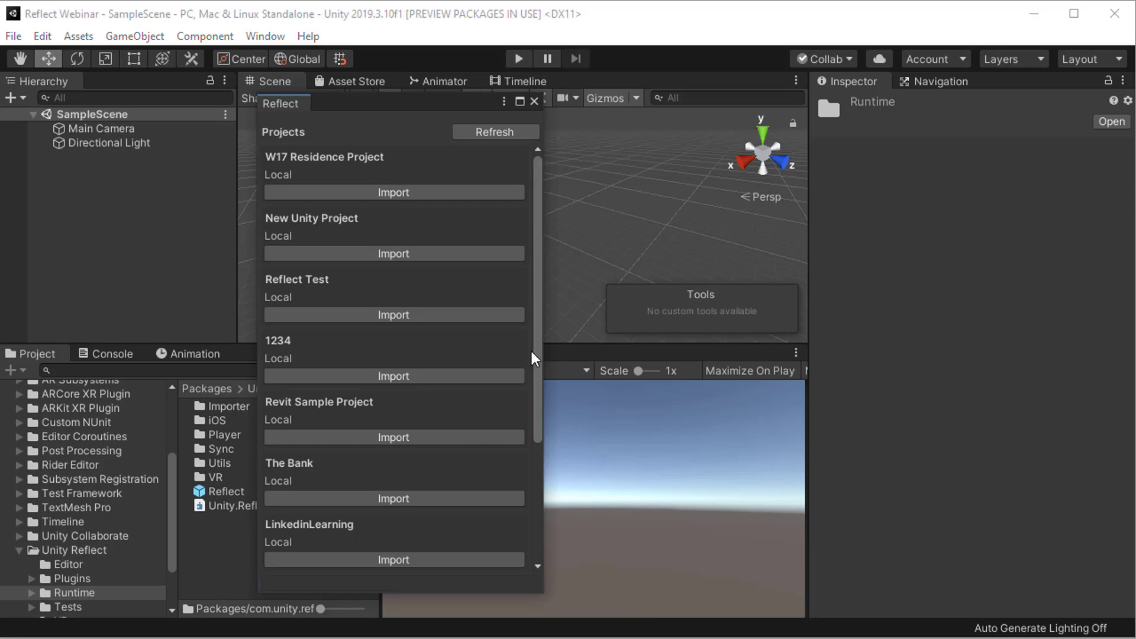
Import the local Webinar Sample project and close the Reflect window
left_click_drag(538, 341, 551, 545)
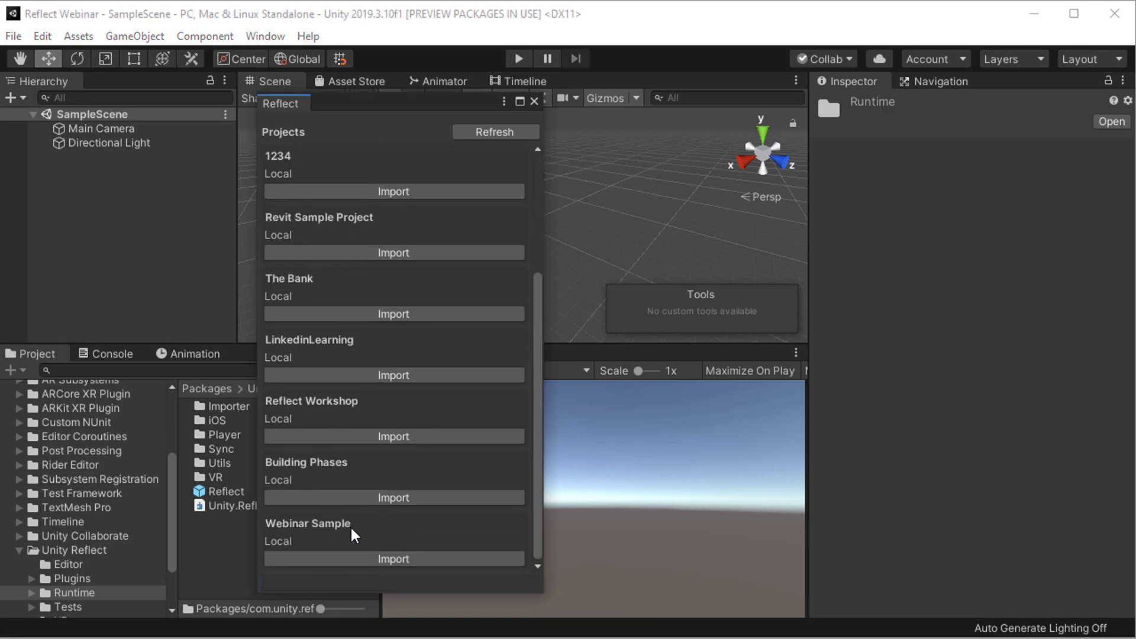
left_click(391, 559)
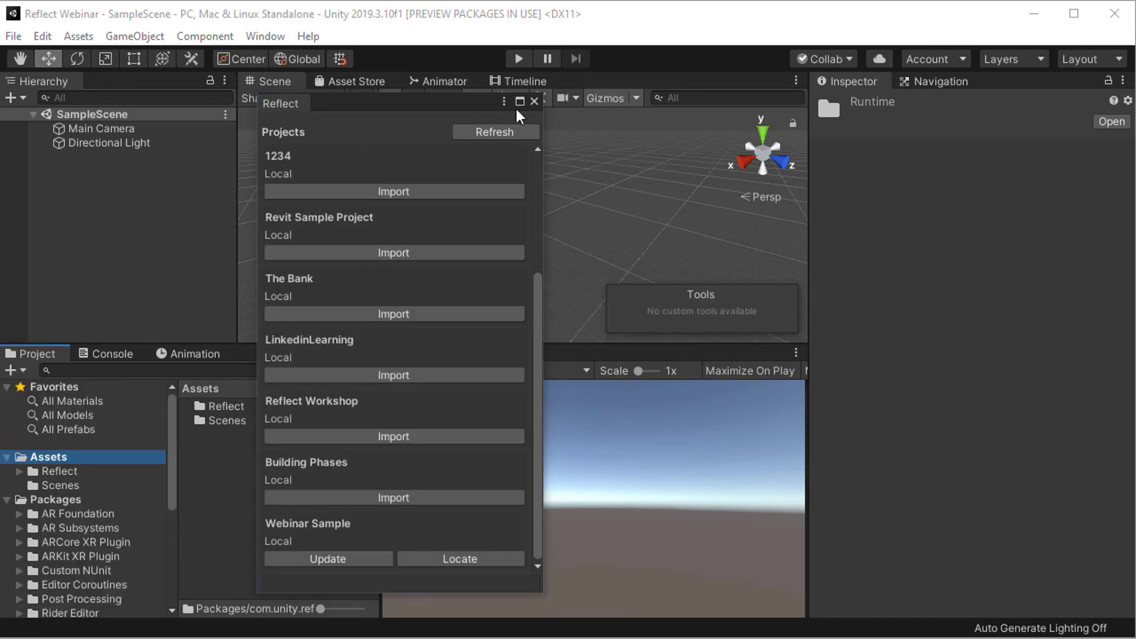
left_click(534, 101)
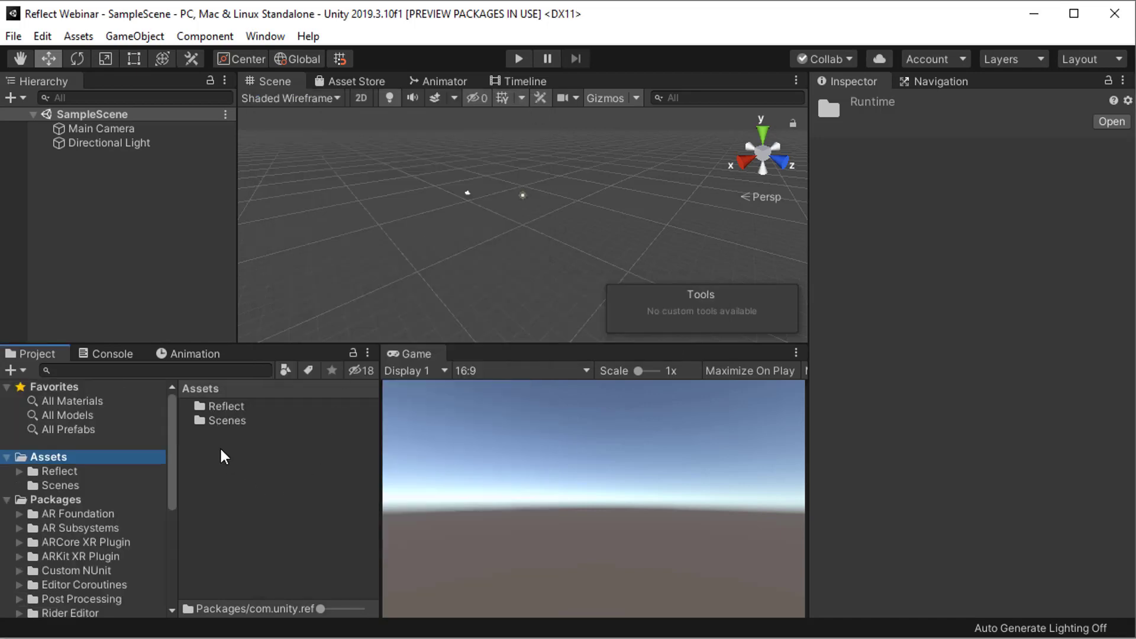
Open the imported RAC_basic_sample folder inside Reflect/Webinar Sample and review the remapped materials of the RAC_basic_sample_project_{3D} prefab
double_click(229, 405)
double_click(210, 406)
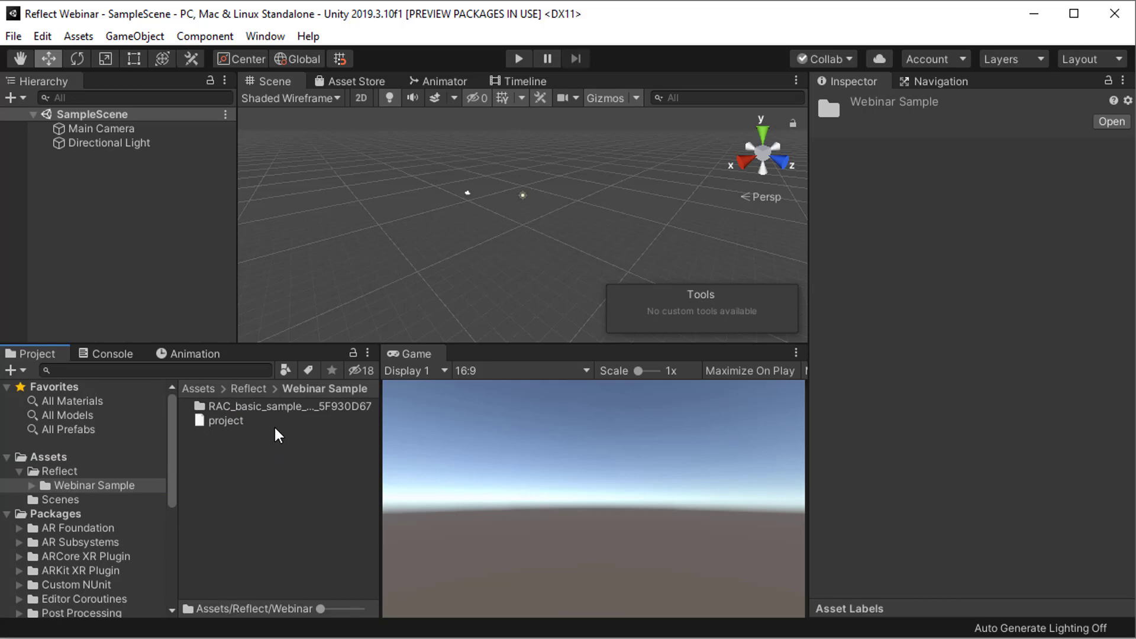
double_click(239, 406)
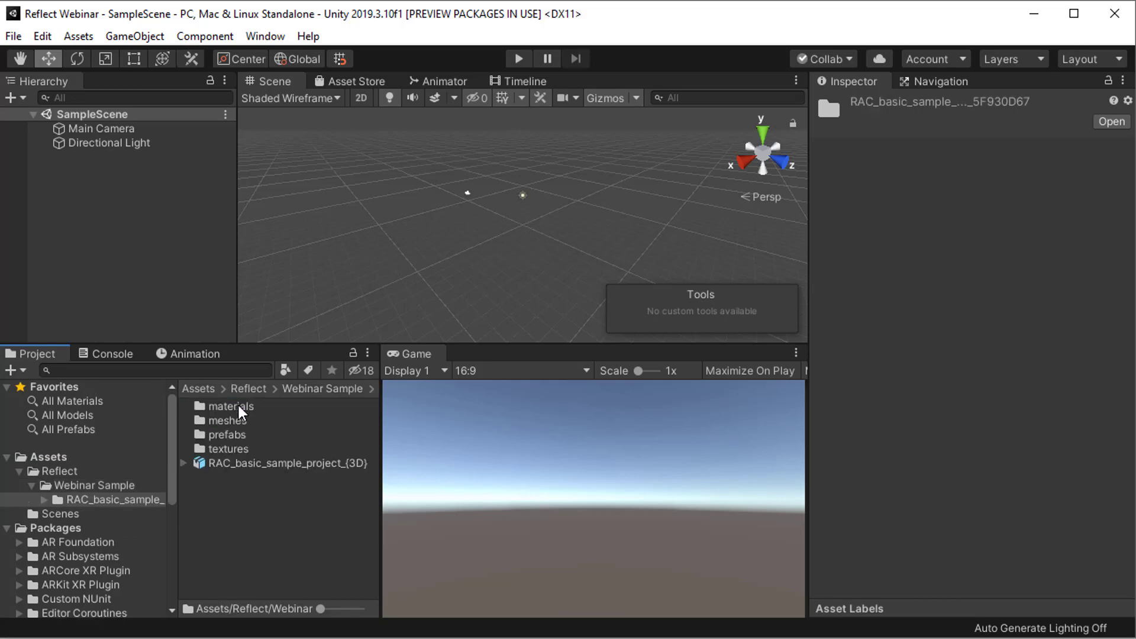
left_click(259, 465)
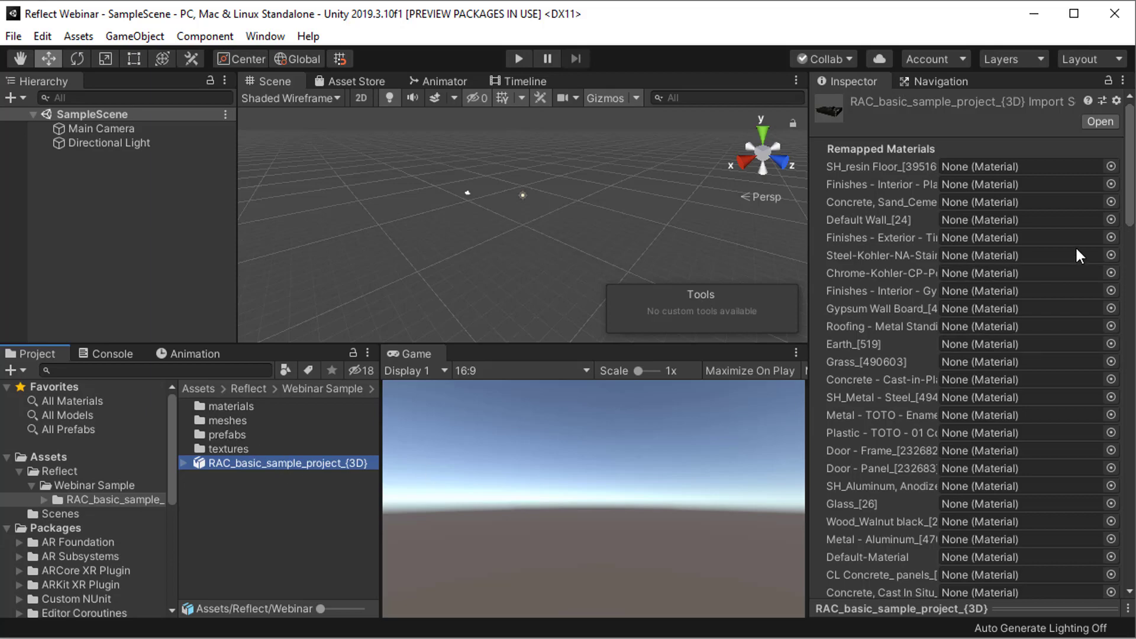
mouse_move(1131, 172)
left_mouse_down()
mouse_move(1131, 570)
mouse_move(1130, 188)
left_mouse_up()
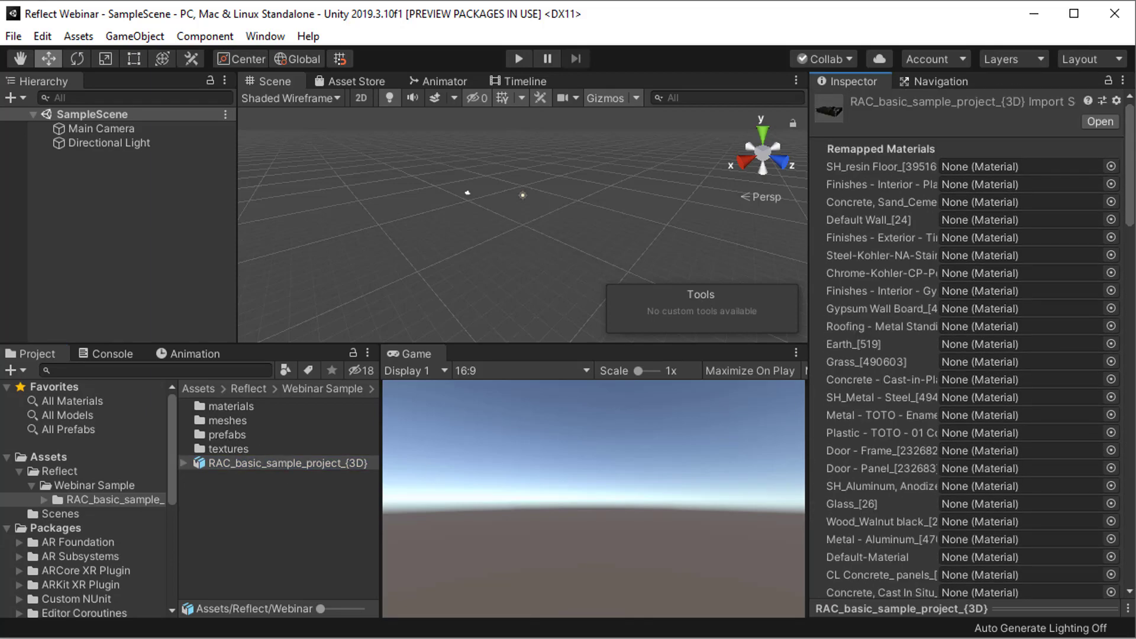
Expand the RAC_basic_sample_project_{3D} prefab asset and inspect the metadata and mesh renderer settings of its surface objects
left_click(184, 464)
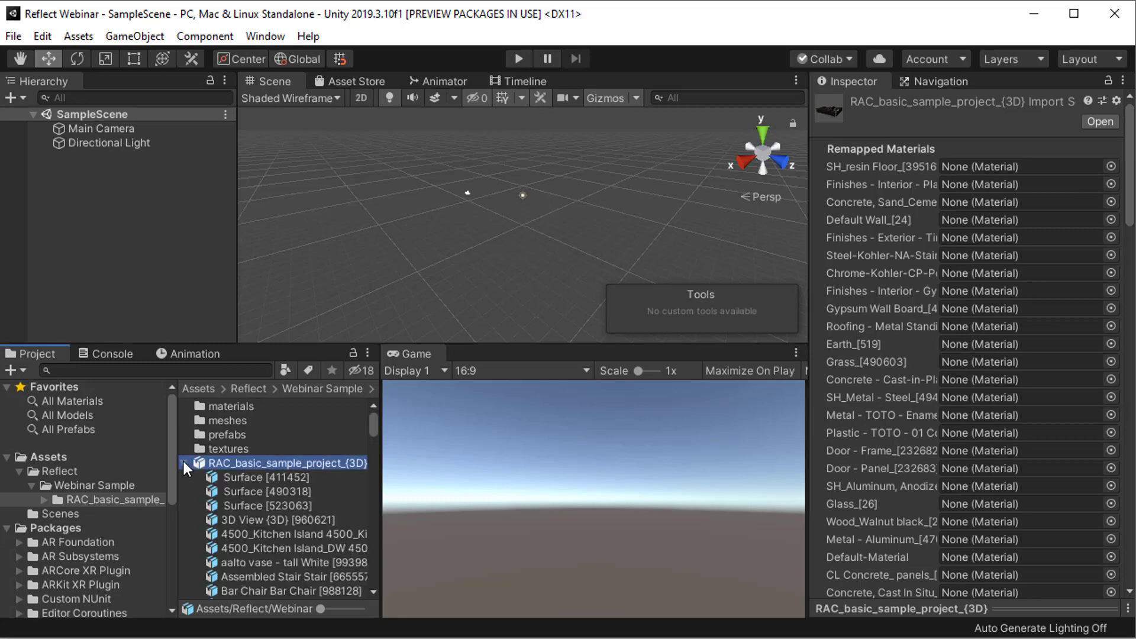
left_click(252, 475)
left_click(252, 493)
left_click(239, 521)
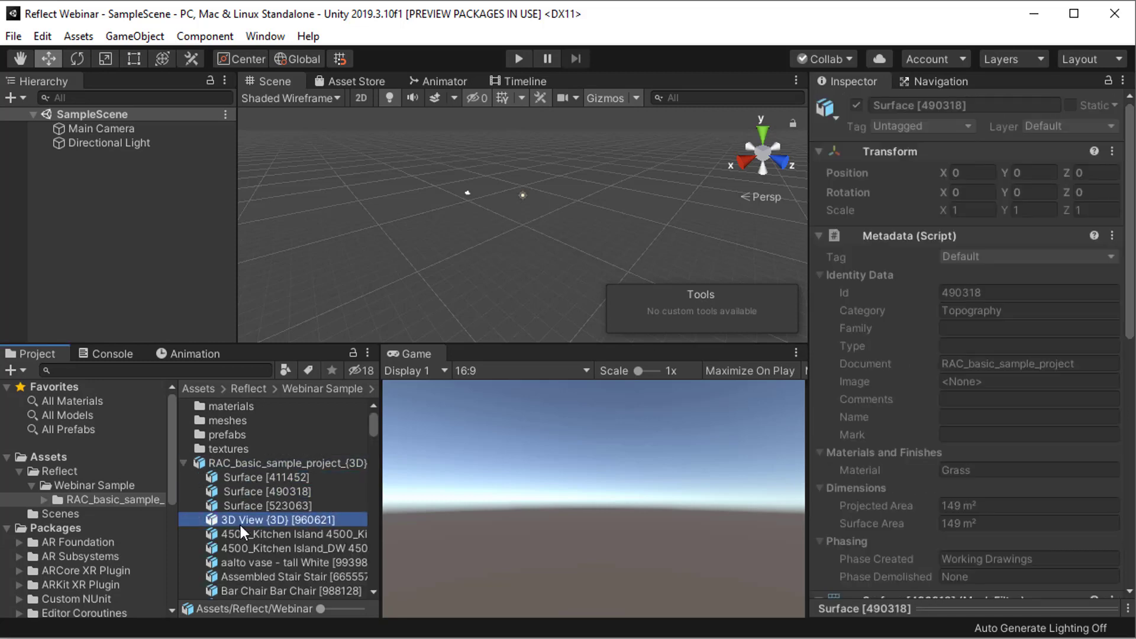
left_click(268, 563)
left_click(309, 507)
scroll(894, 234, "down", 10)
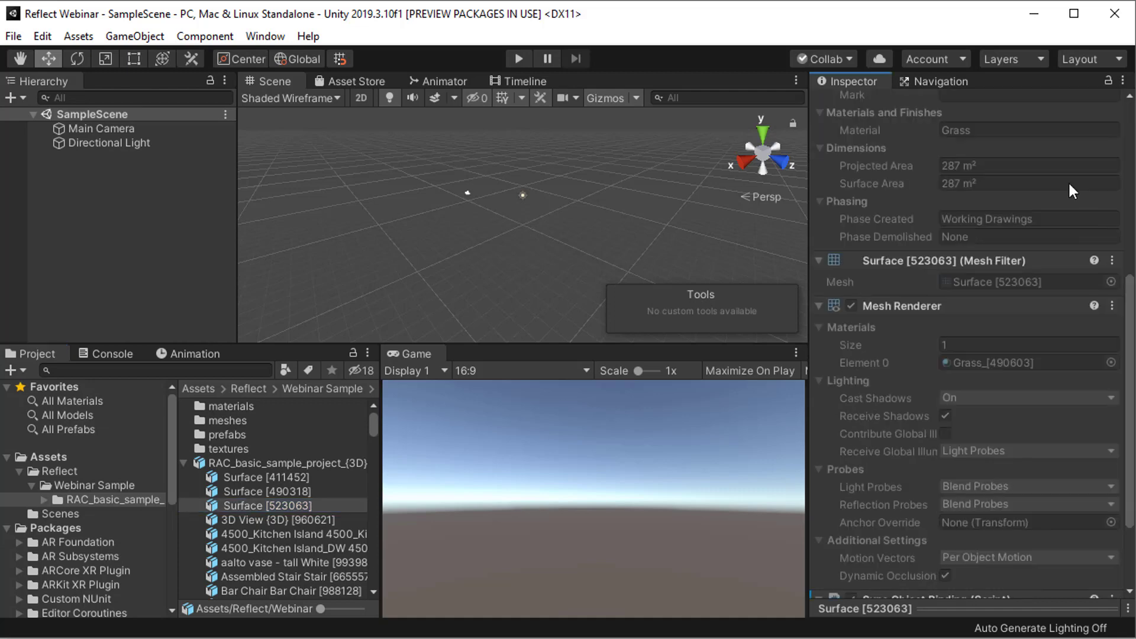
Add the RAC_basic_sample_project_{3D} prefab to SampleScene and frame the whole building and site in the Scene view
left_click(238, 463)
left_click_drag(244, 459, 82, 189)
scroll(516, 200, "down", 10)
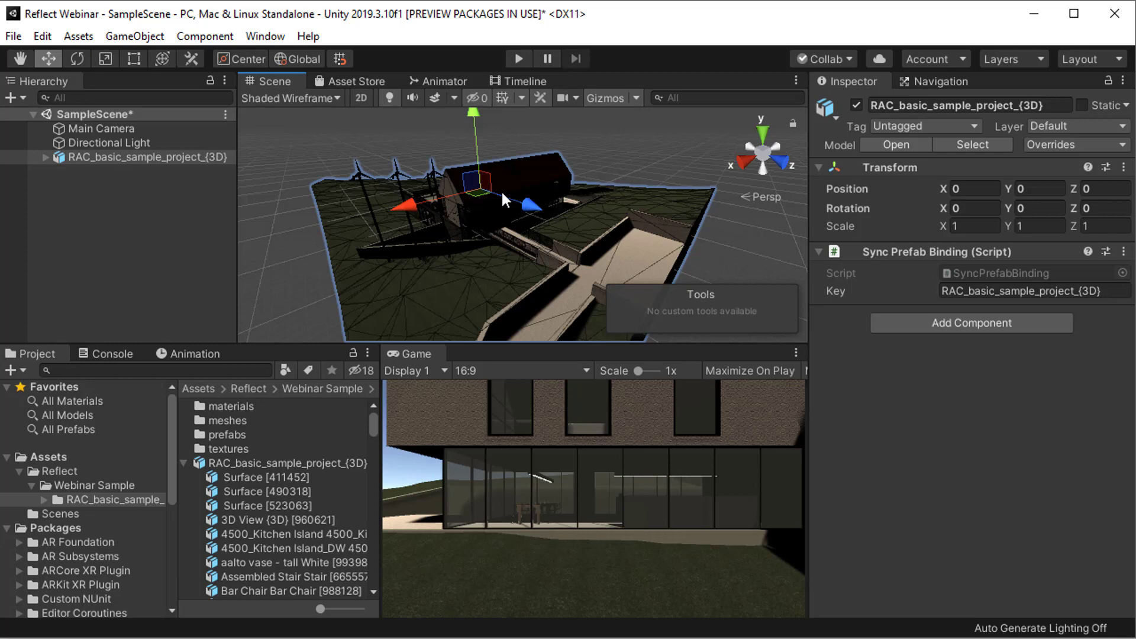
scroll(479, 194, "down", 2)
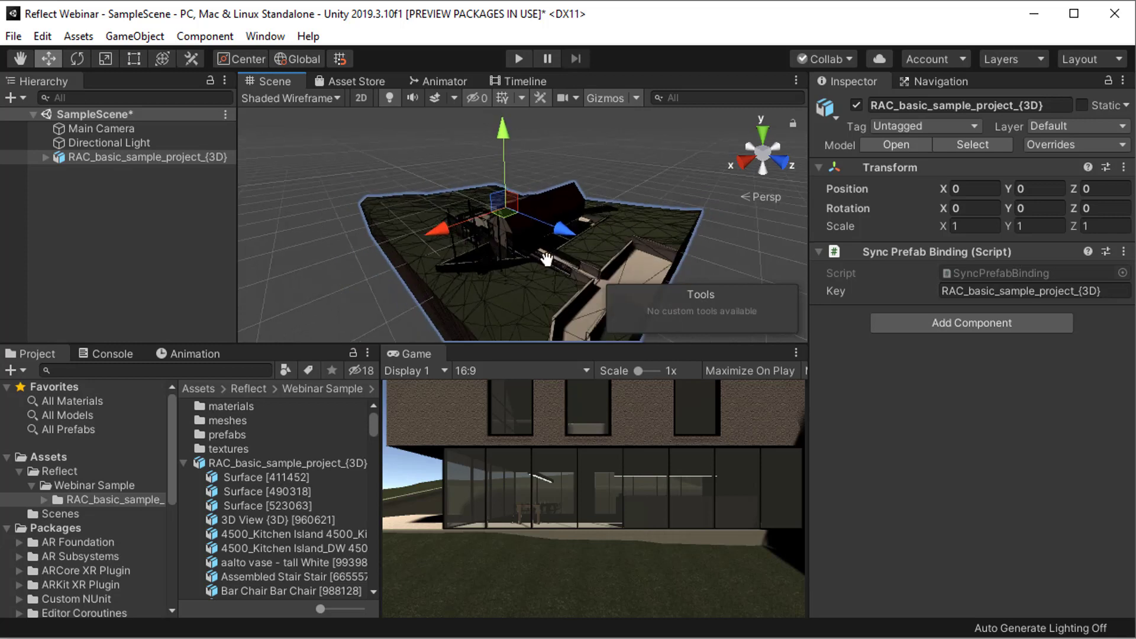
left_click_drag(482, 195, 436, 249, "alt")
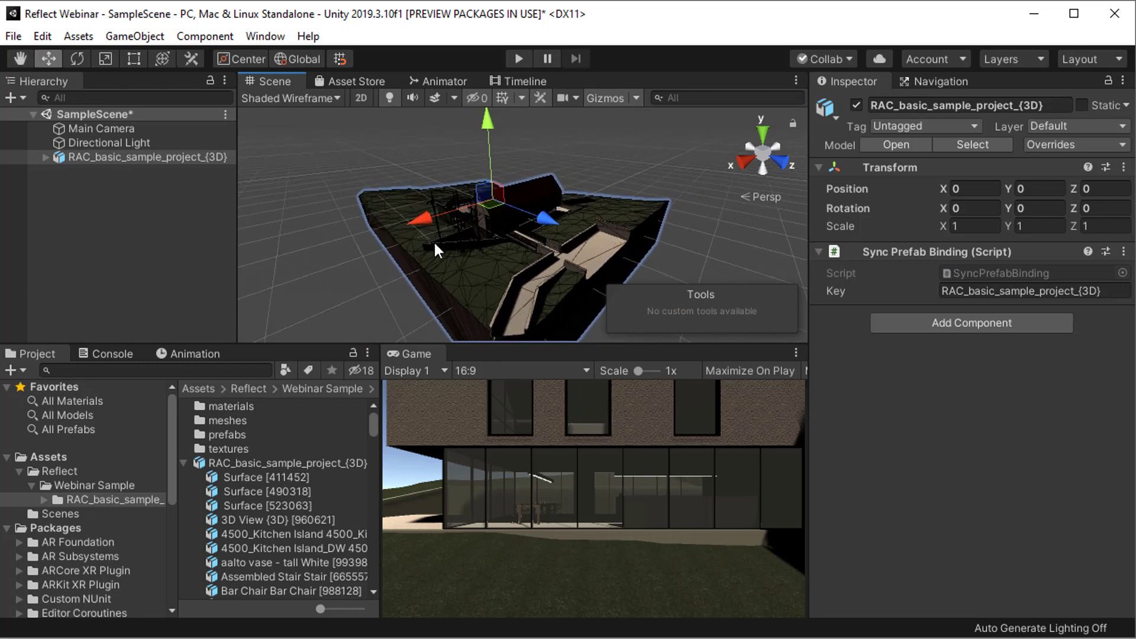
left_click_drag(737, 255, 480, 261, "alt")
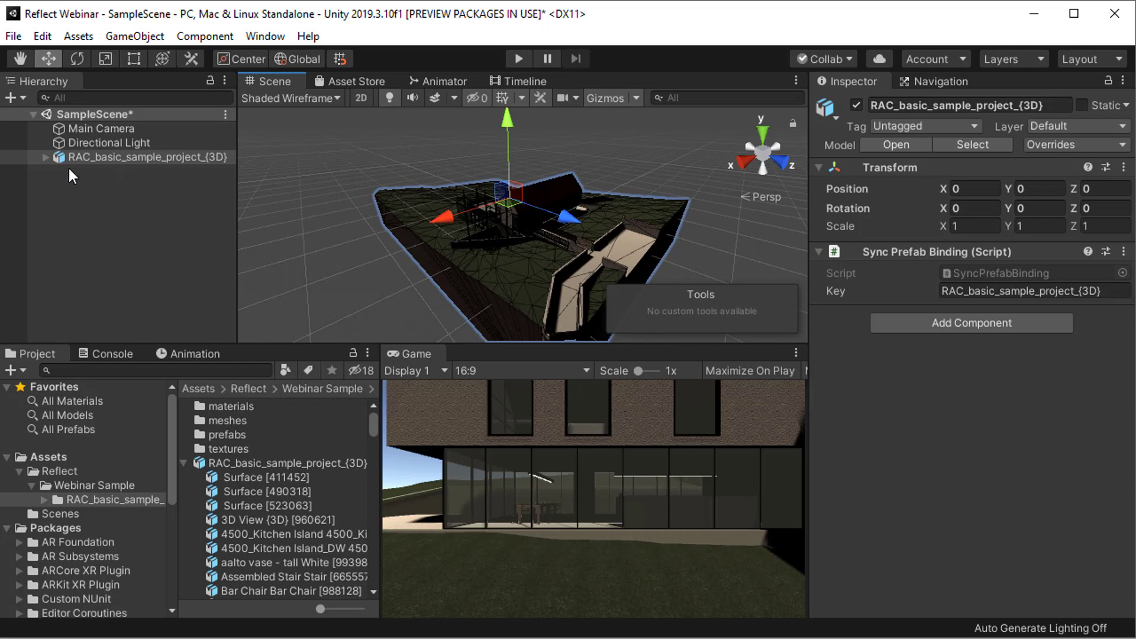
Expand the building prefab in the scene hierarchy, select Surface [490318], and examine its metadata, mesh renderer and sync binding
left_click(45, 158)
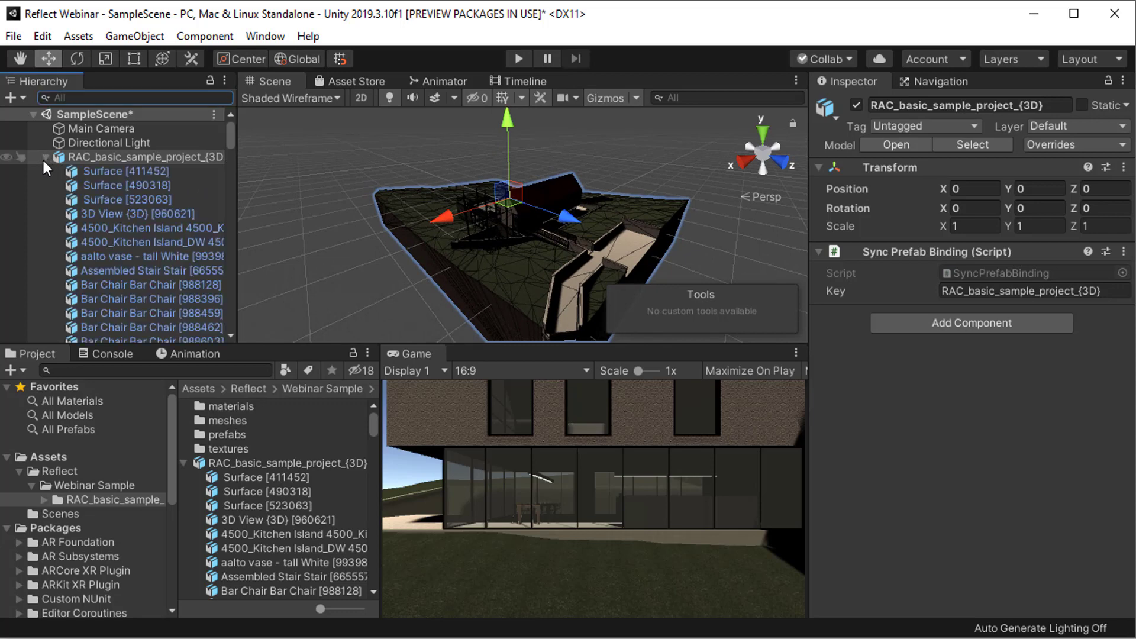
left_click(164, 189)
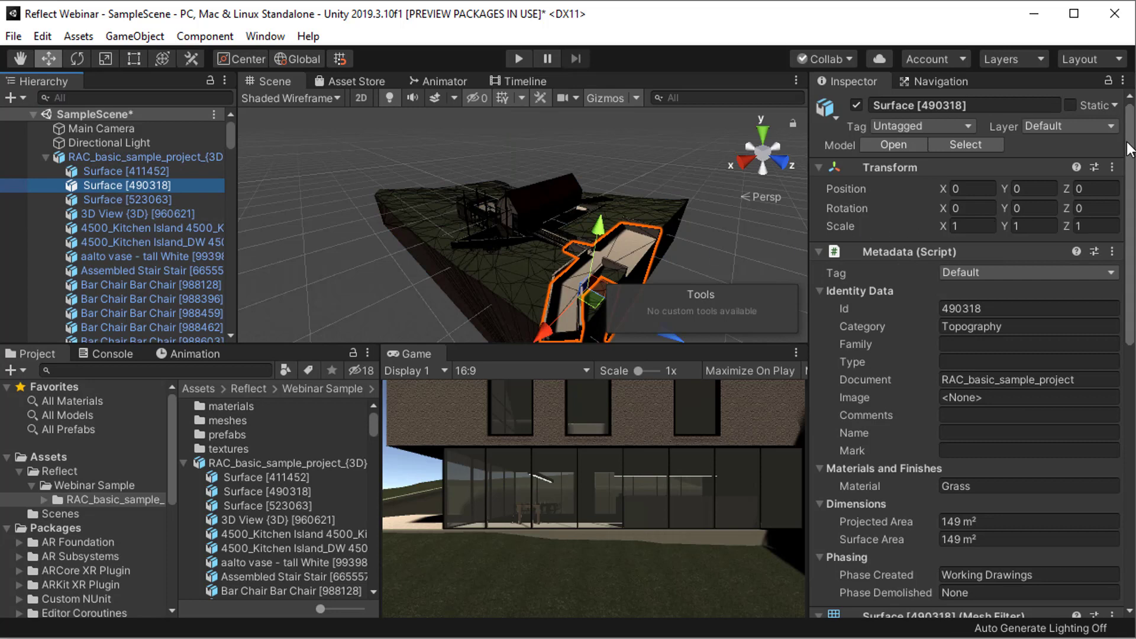
left_click_drag(1130, 149, 1134, 473)
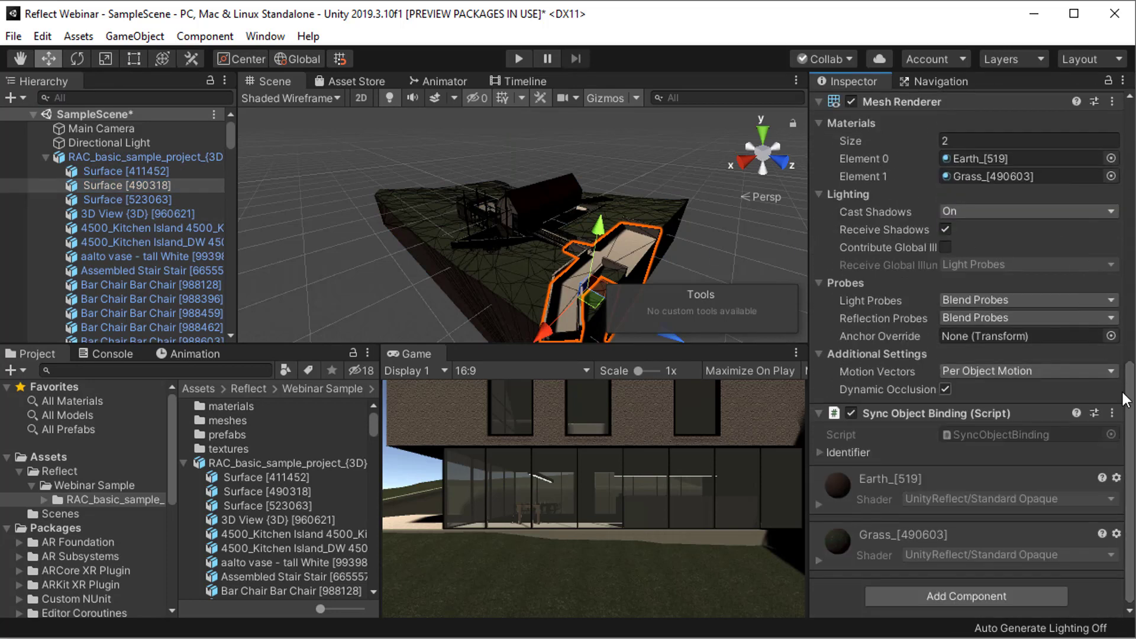
scroll(1133, 409, "up", 1)
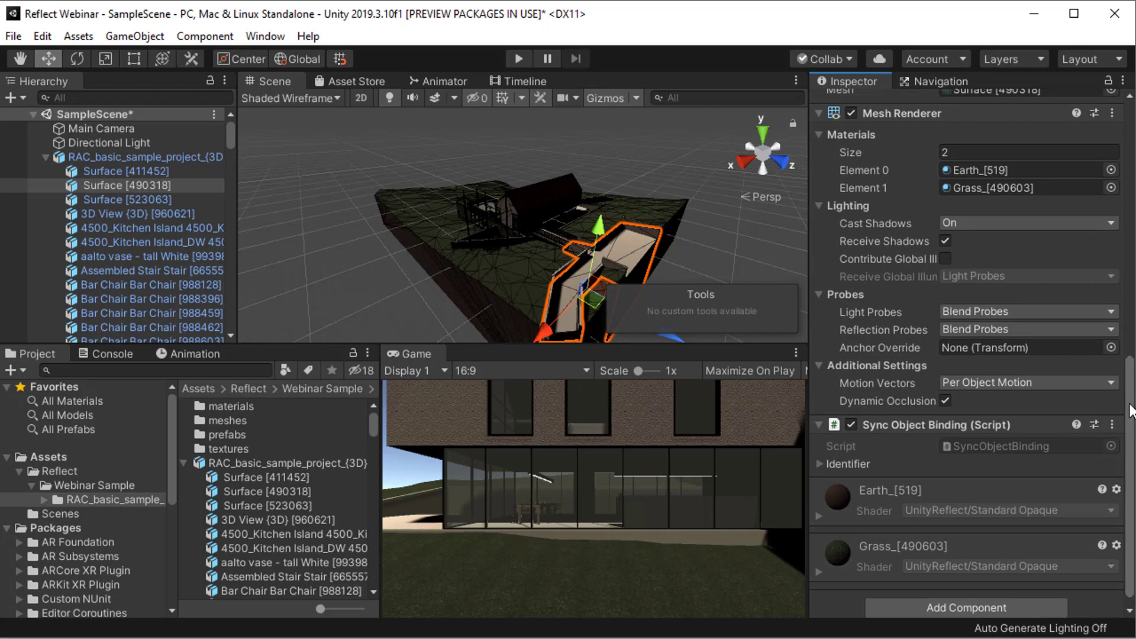
scroll(1130, 409, "up", 15)
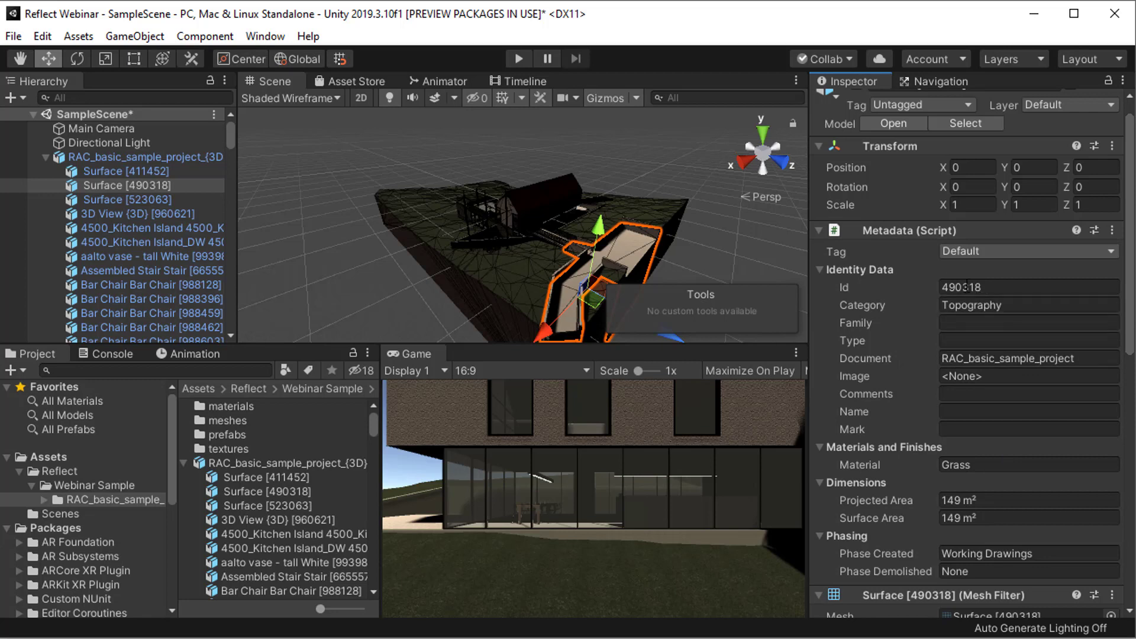
left_click_drag(1130, 169, 1130, 179)
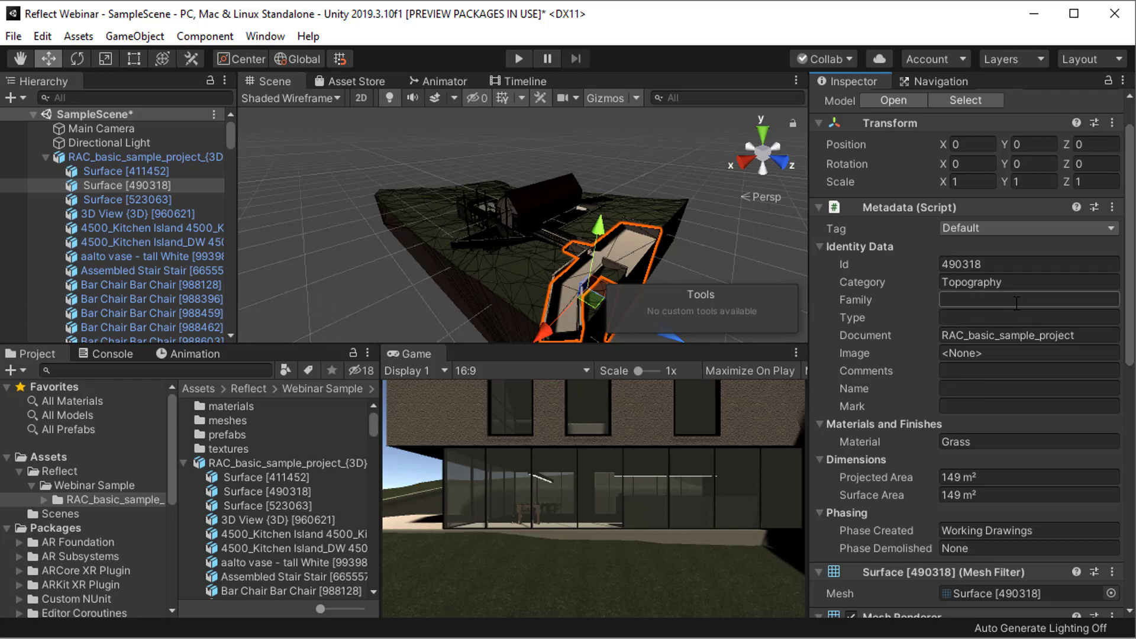
Reopen the Reflect projects window to view the options for the imported Webinar Sample, and close it
middle_click_drag(533, 186, 512, 192)
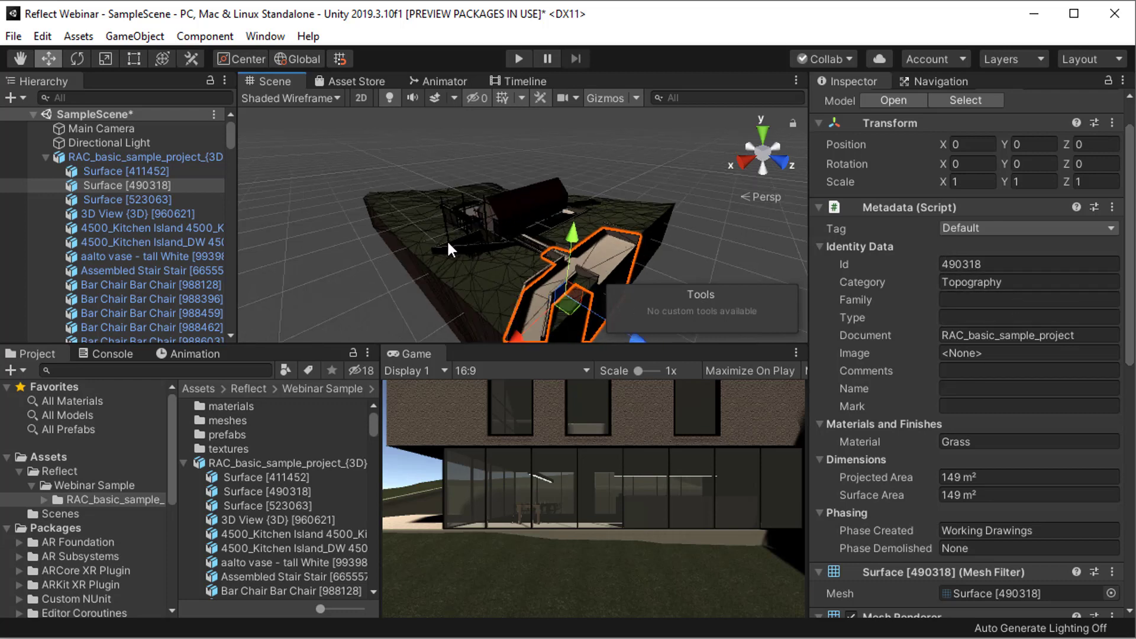
middle_click_drag(405, 268, 429, 196)
scroll(386, 260, "down", 2)
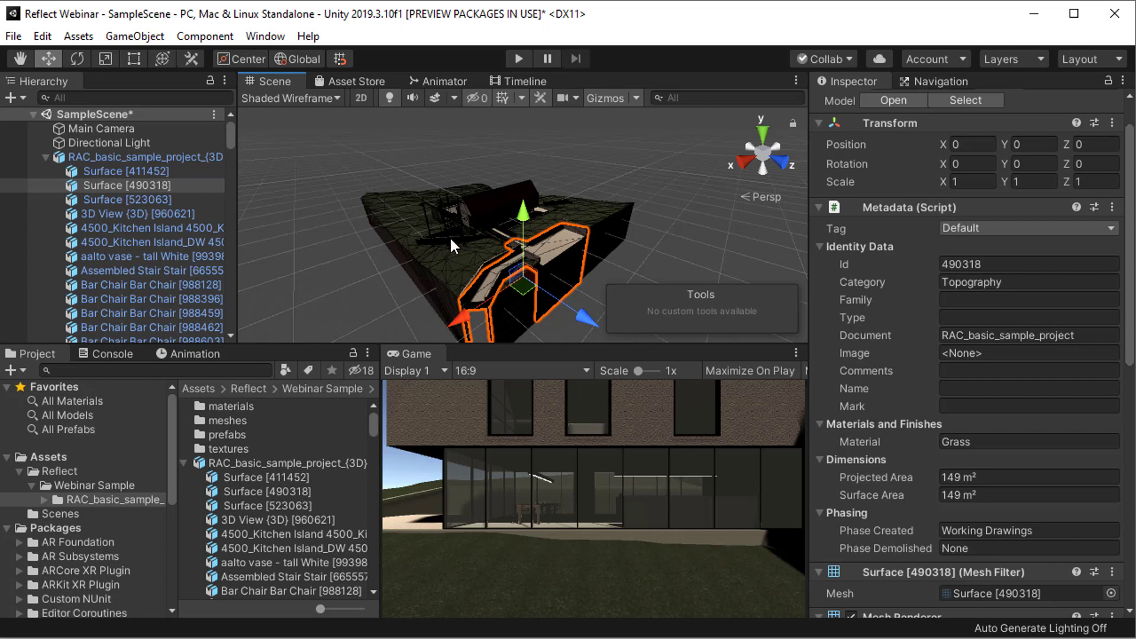
left_click(267, 40)
left_click(293, 168)
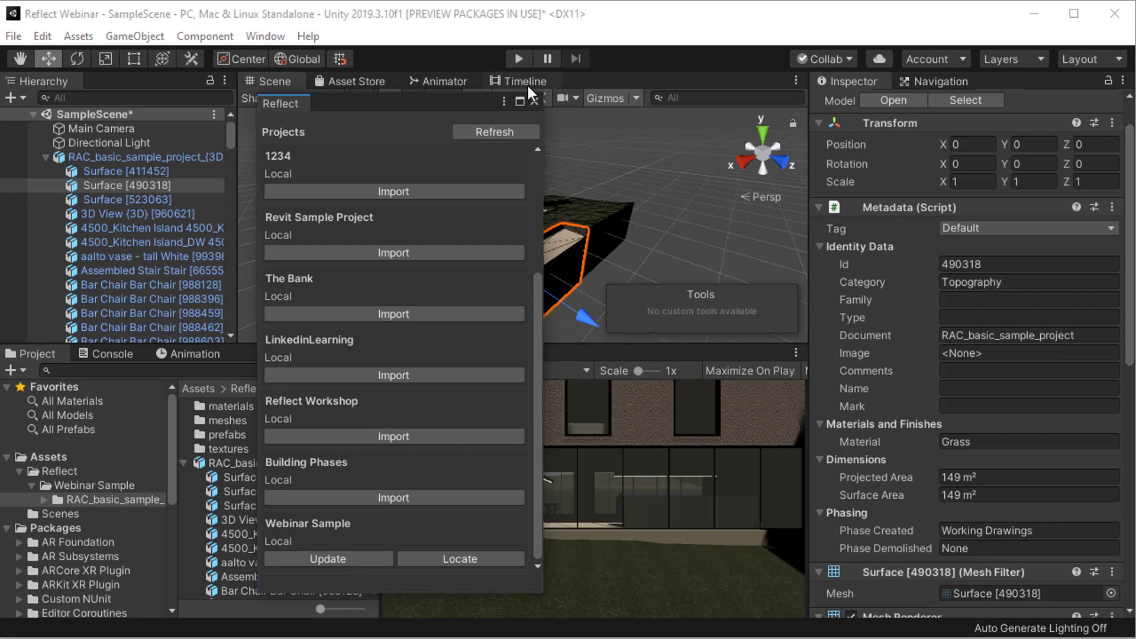
left_click(534, 100)
Move Surface [490318] away from the site to position Y 5.5, Z 8
middle_click_drag(552, 308, 467, 257)
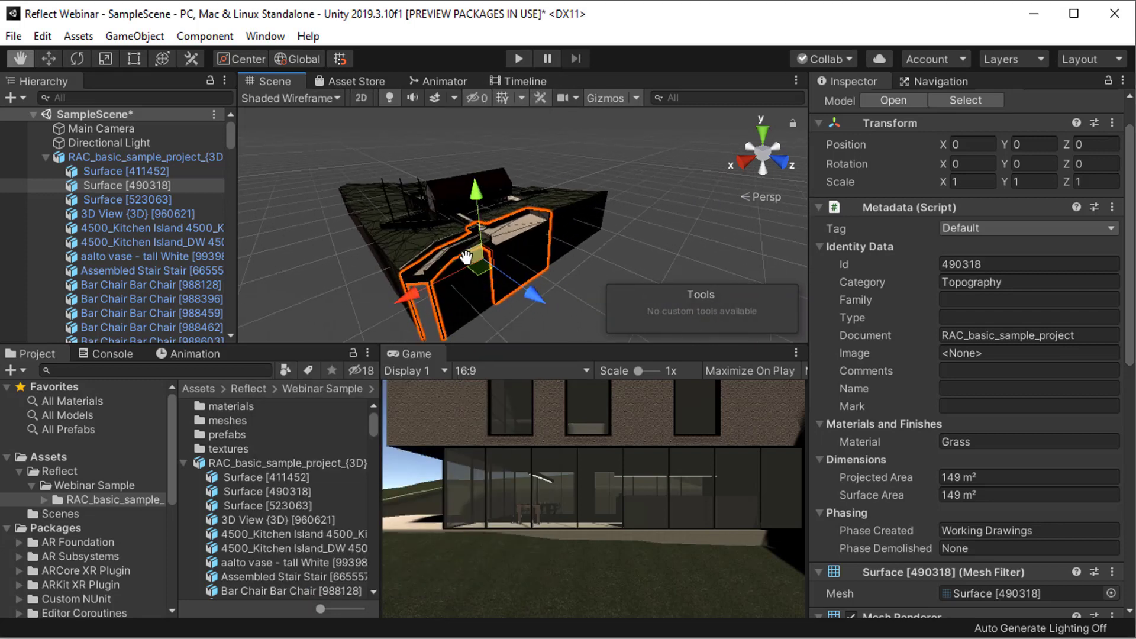
key("w")
left_click_drag(533, 294, 564, 317)
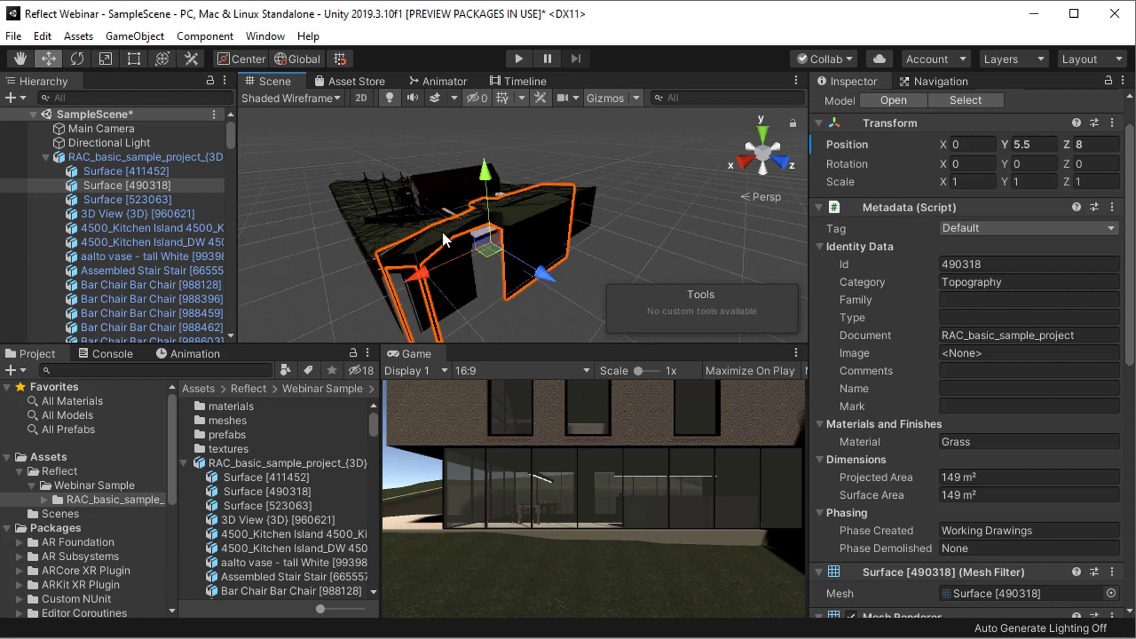
middle_click_drag(459, 301, 497, 296)
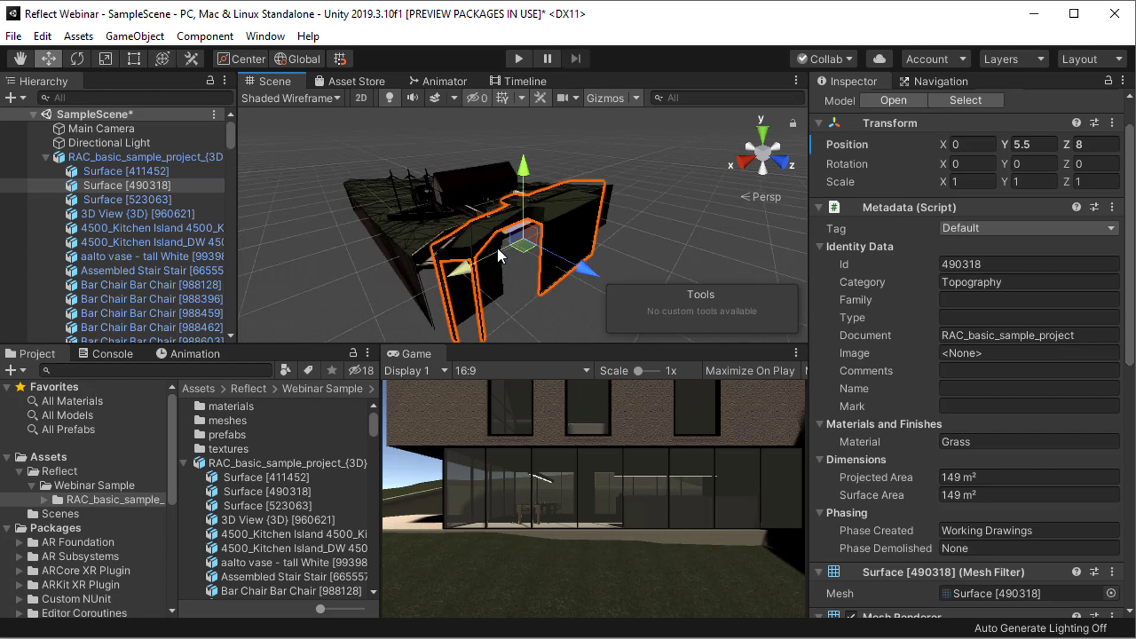